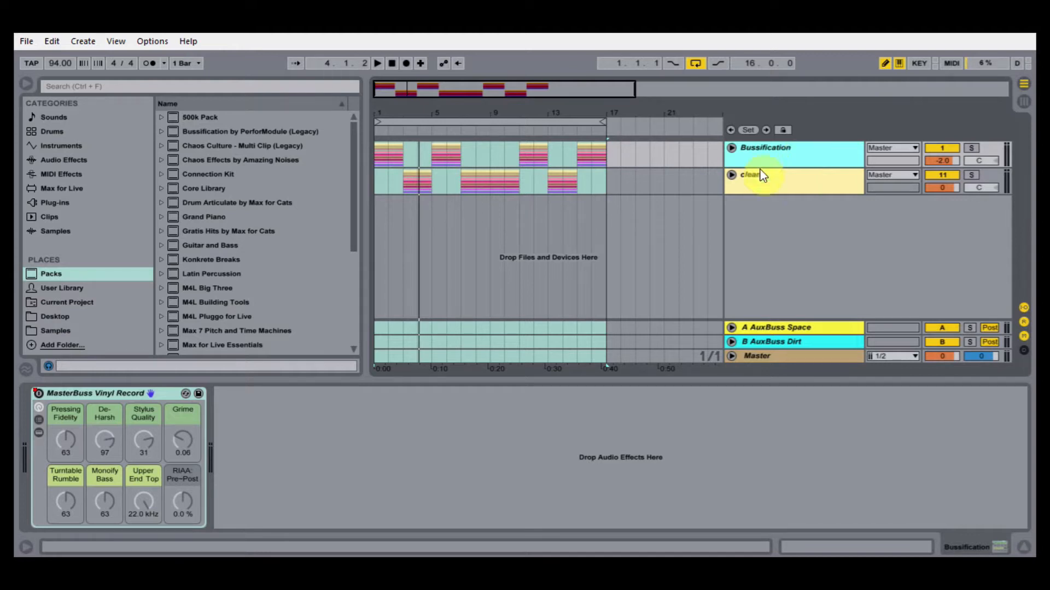
- Play back the arrangement to compare the Bussification and clean tracks, and stop playback
{"action": "left_click", "coordinate": [378, 63]}
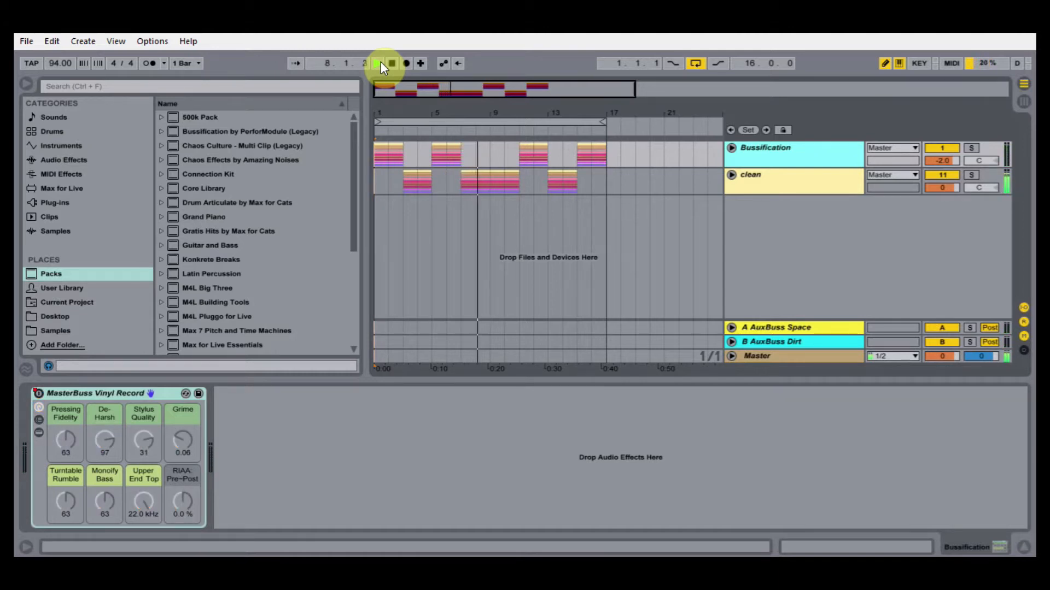
{"action": "key", "text": "space"}
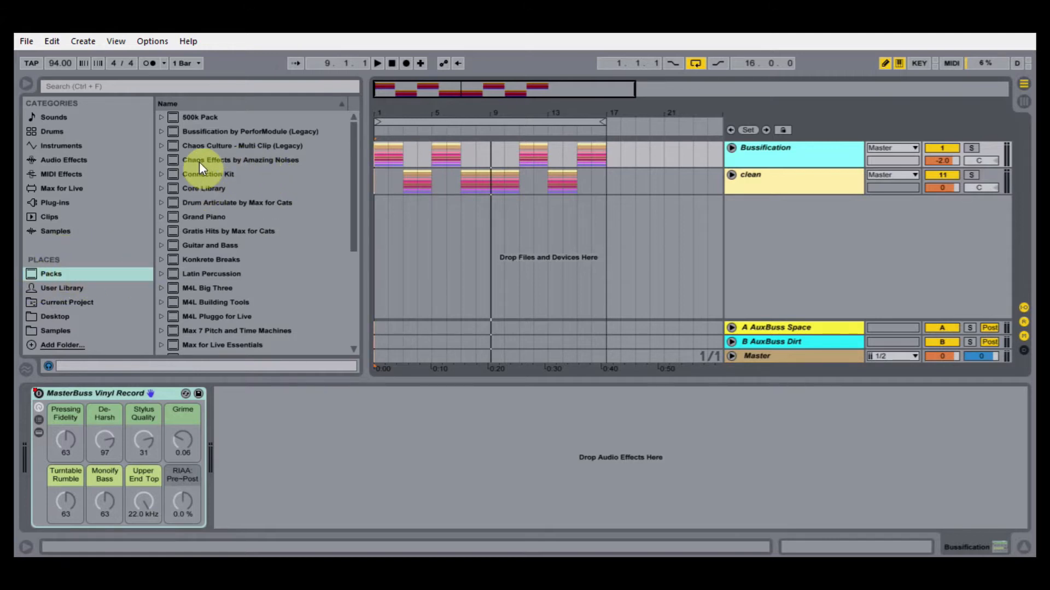
- Open the default lesson for the Bussification by PerforModule (Legacy) pack
{"action": "left_click", "coordinate": [195, 132]}
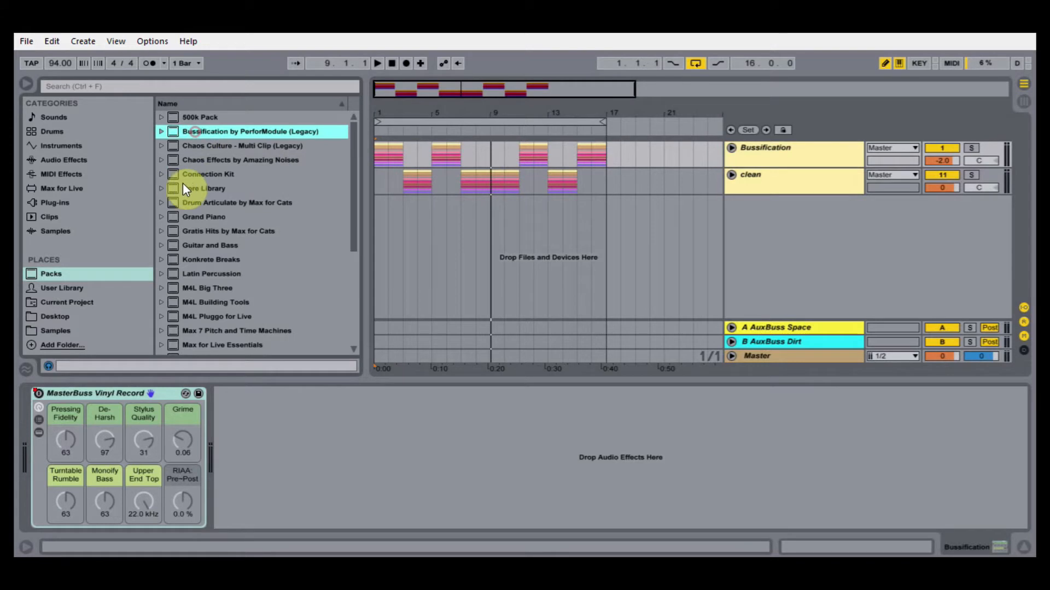
{"action": "right_click", "coordinate": [180, 139]}
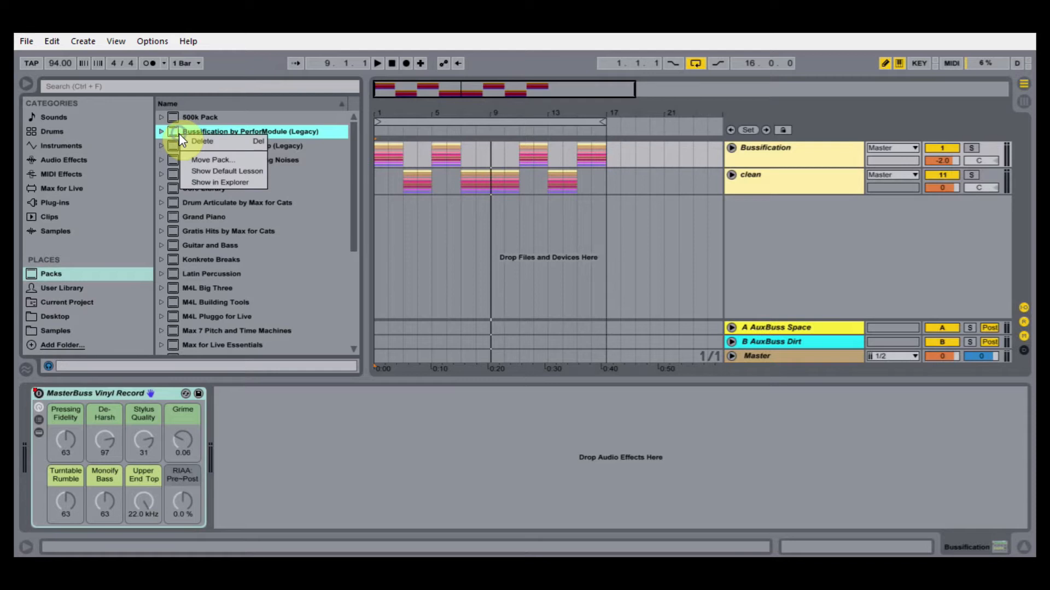
{"action": "left_click", "coordinate": [226, 171]}
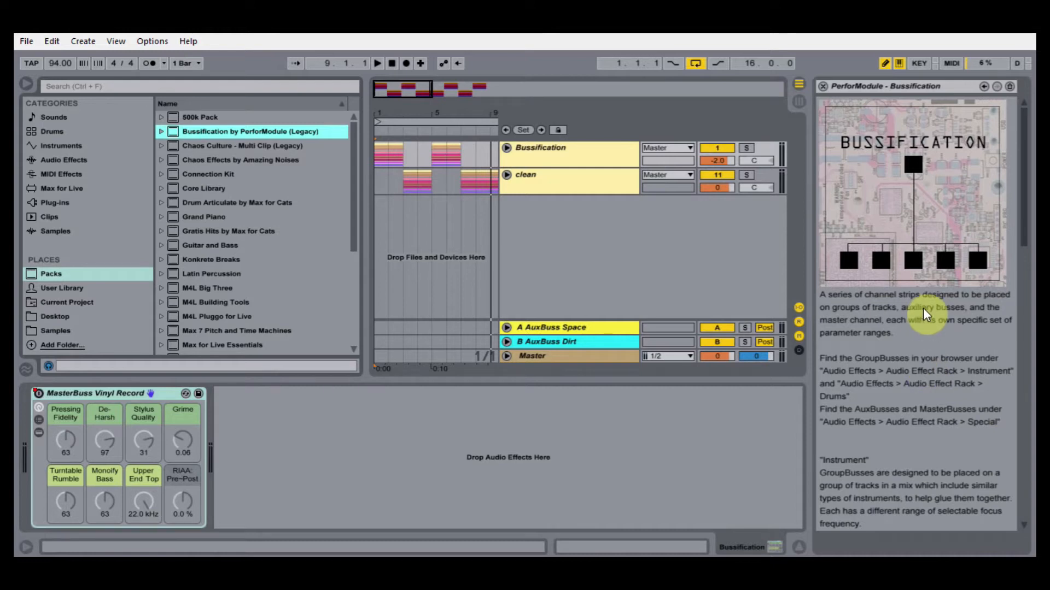
- View the Latin Percussion pack's default lesson, and return to the Bussification lesson to read its rack descriptions
{"action": "right_click", "coordinate": [175, 273]}
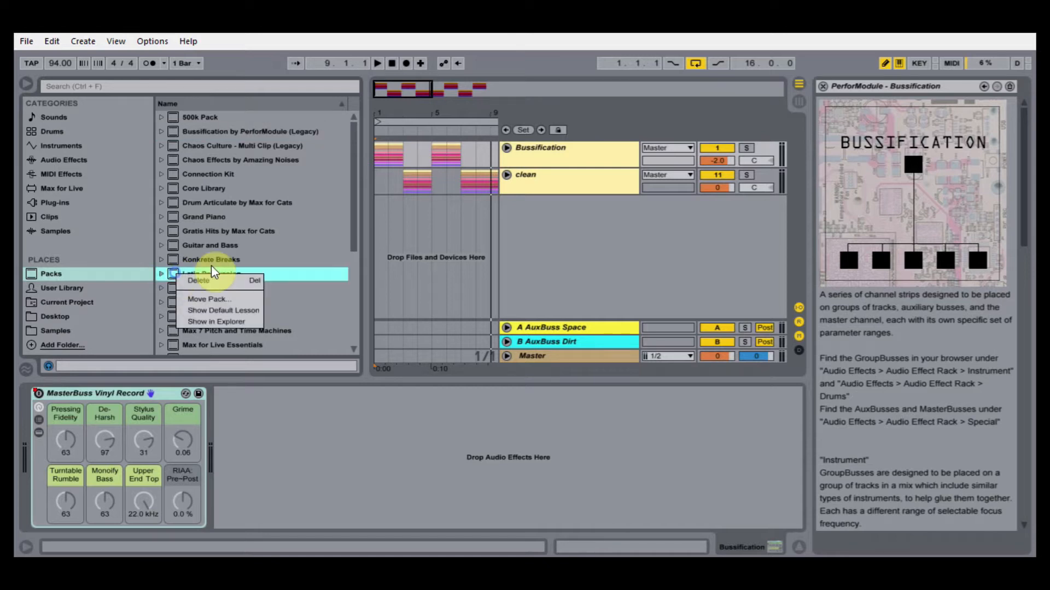
{"action": "left_click", "coordinate": [232, 311]}
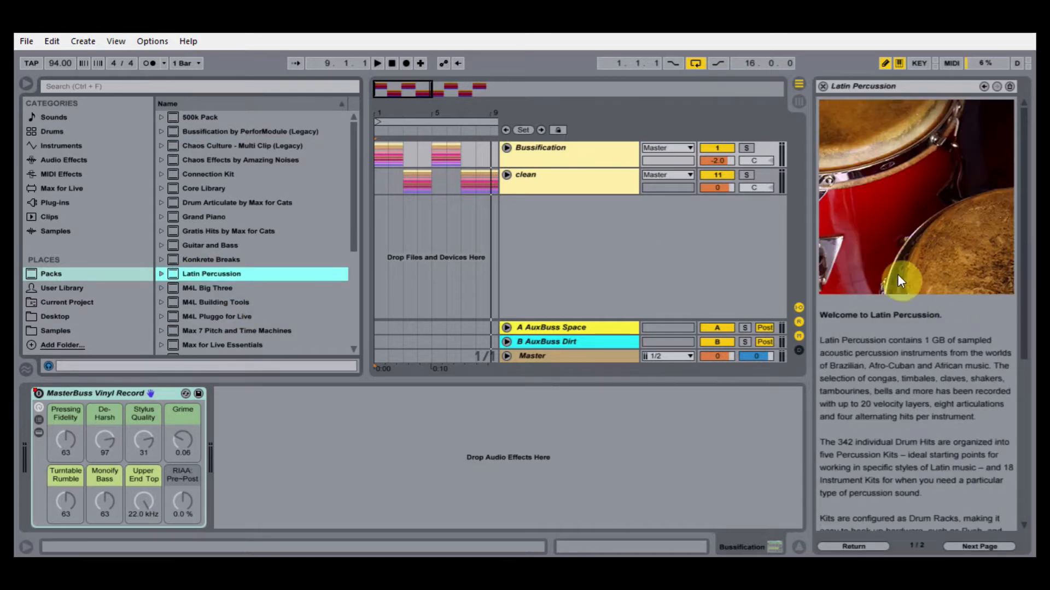
{"action": "right_click", "coordinate": [214, 132]}
{"action": "left_click", "coordinate": [271, 171]}
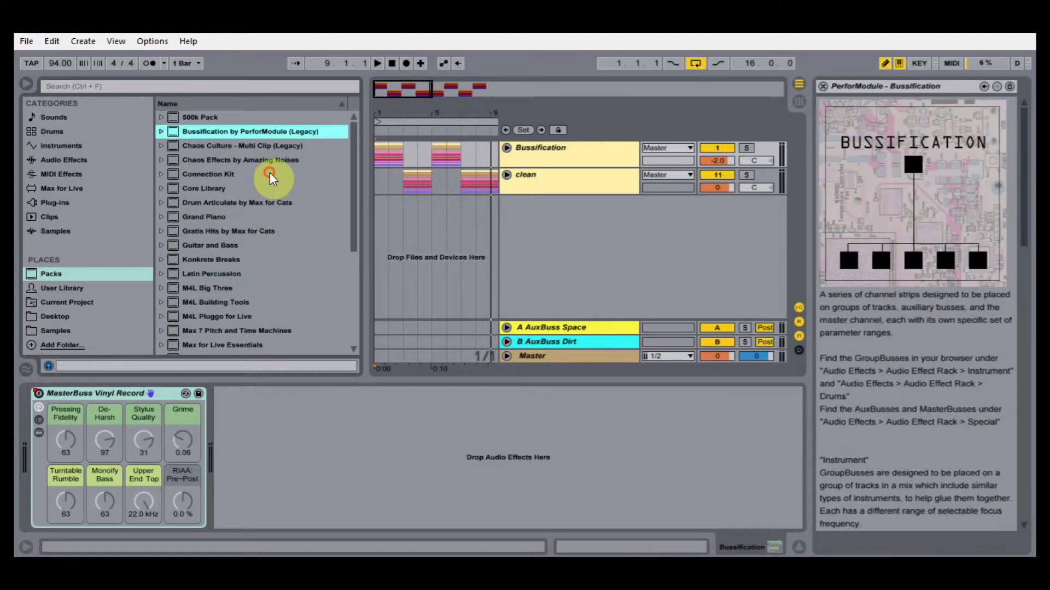
{"action": "scroll", "coordinate": [898, 307], "scroll_direction": "down", "scroll_amount": 3}
{"action": "scroll", "coordinate": [899, 308], "scroll_direction": "down", "scroll_amount": 6}
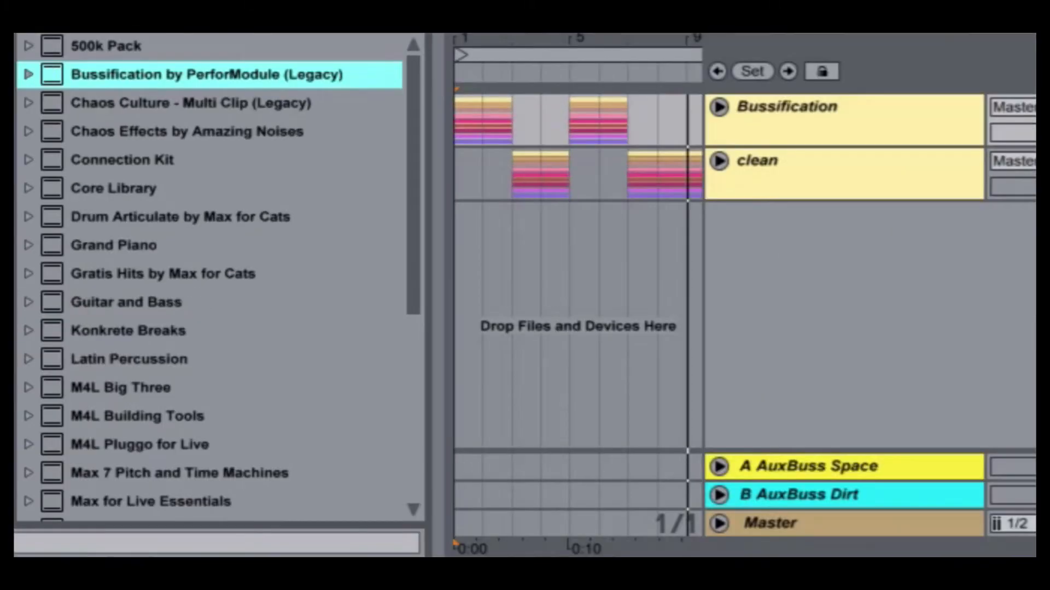
- Expand the Bussification pack's Audio Effect Rack folder and browse the racks in its Drums, Instrument and Special subfolders
{"action": "left_click", "coordinate": [162, 131]}
{"action": "left_click", "coordinate": [170, 145]}
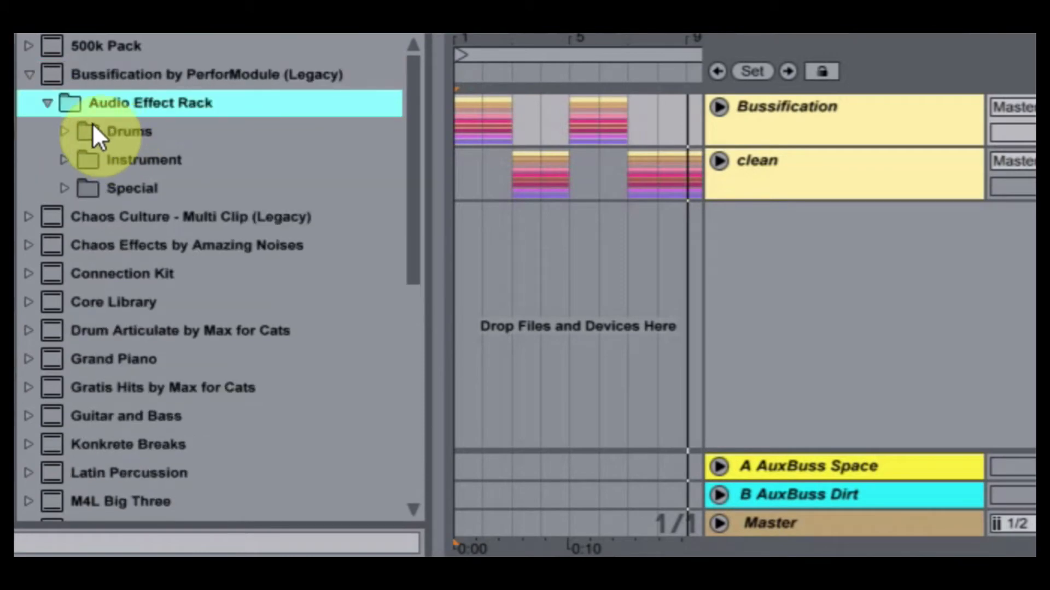
{"action": "left_click", "coordinate": [64, 131]}
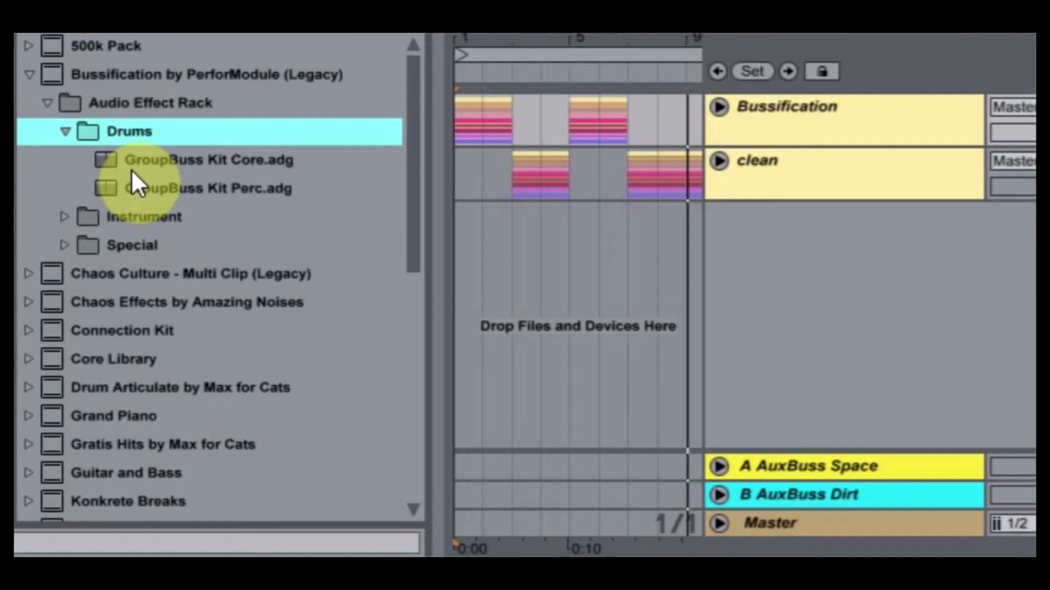
{"action": "left_click", "coordinate": [64, 216]}
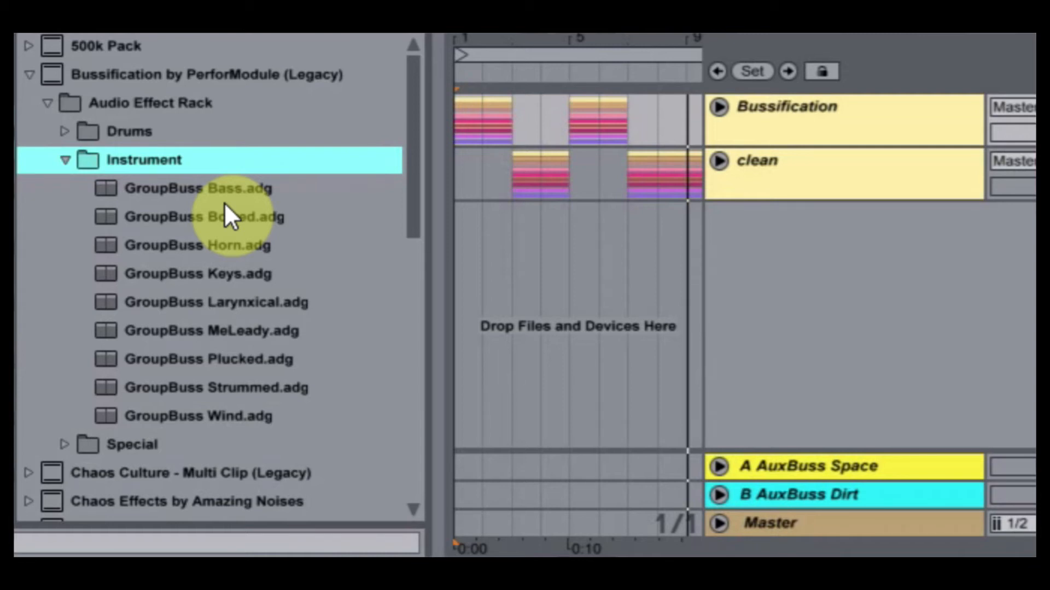
{"action": "mouse_move", "coordinate": [206, 189]}
{"action": "left_mouse_down"}
{"action": "mouse_move", "coordinate": [303, 192]}
{"action": "mouse_move", "coordinate": [241, 202]}
{"action": "mouse_move", "coordinate": [197, 194]}
{"action": "left_mouse_up"}
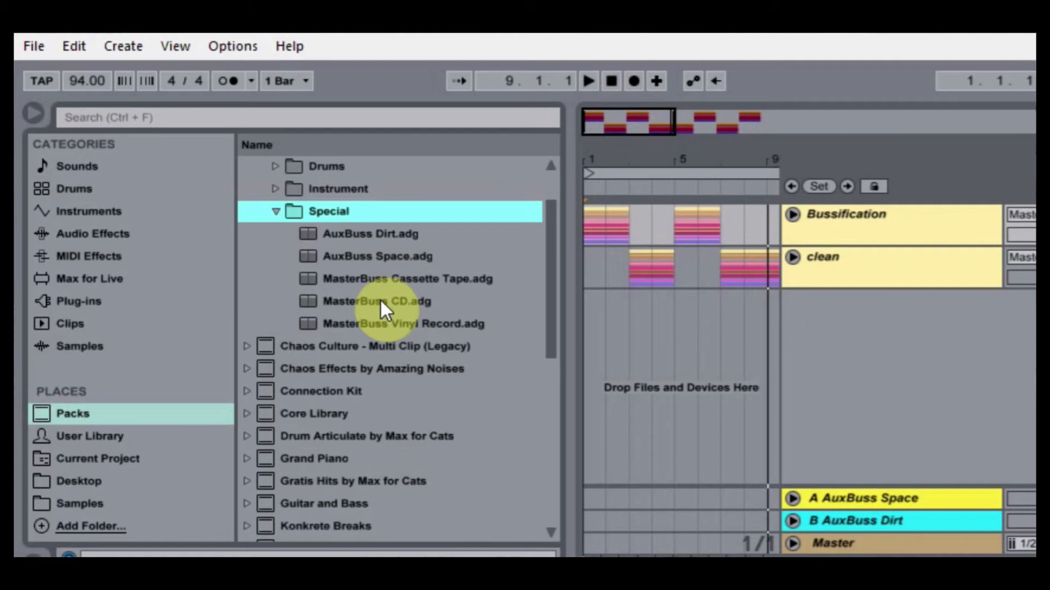
- Add MasterBuss Cassette Tape.adg after the MasterBuss Vinyl Record rack on the Bussification track and show its chain list
{"action": "left_click", "coordinate": [391, 277]}
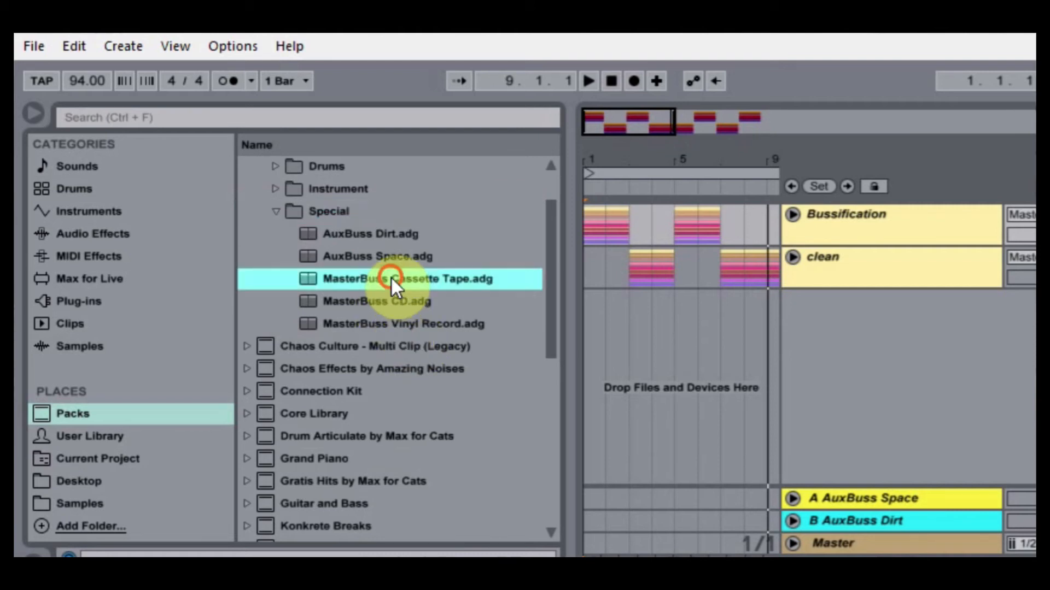
{"action": "left_click_drag", "start_coordinate": [305, 277], "coordinate": [258, 424]}
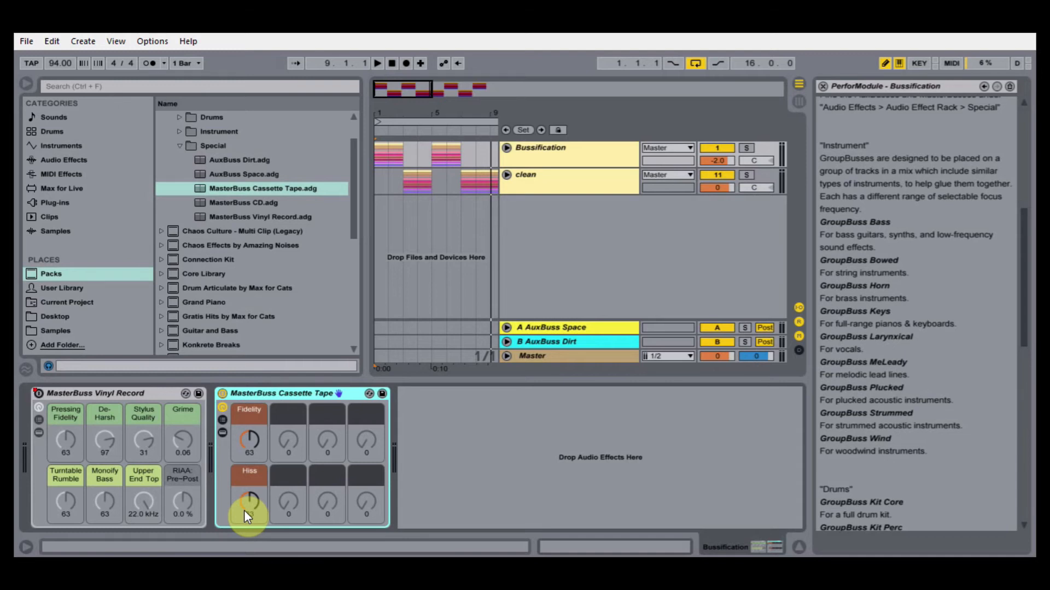
{"action": "left_click", "coordinate": [222, 420]}
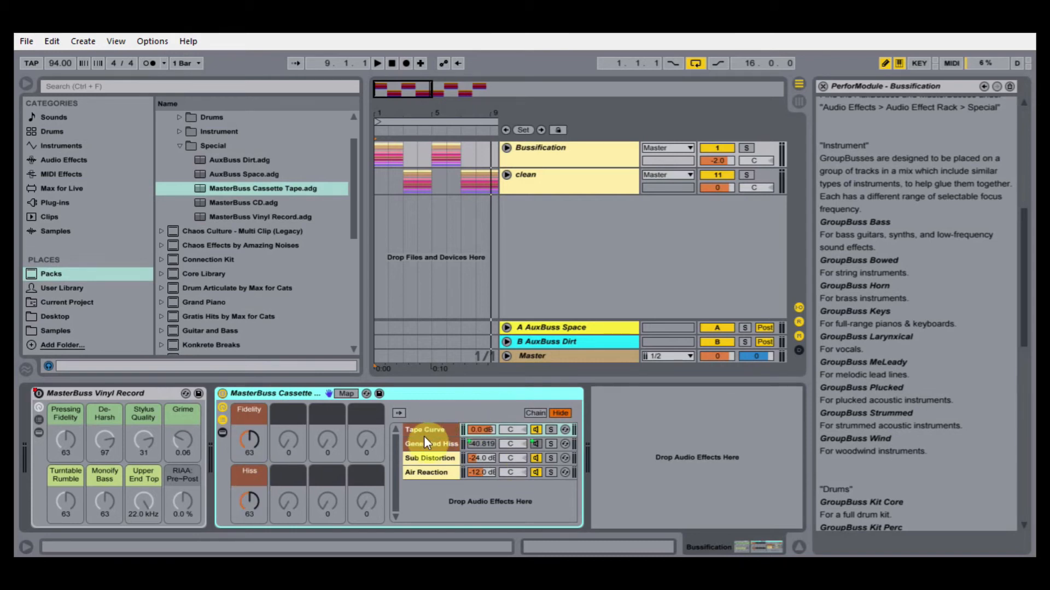
- Examine the MasterBuss Cassette Tape rack's Fidelity and Hiss macro mappings, and delete the rack
{"action": "left_click", "coordinate": [353, 392]}
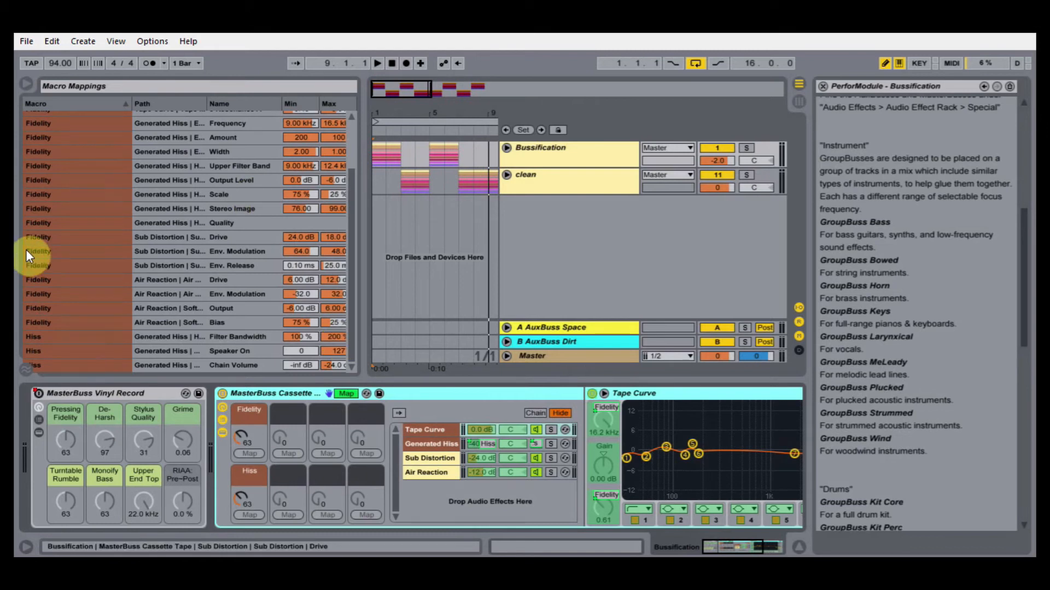
{"action": "scroll", "coordinate": [78, 226], "scroll_direction": "up", "scroll_amount": 3}
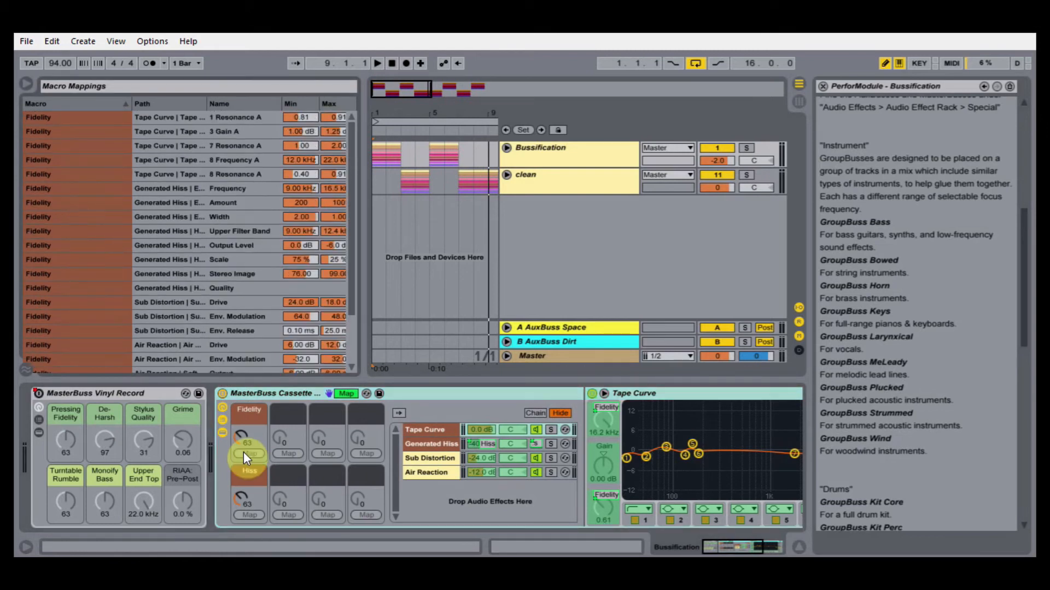
{"action": "left_click", "coordinate": [341, 395]}
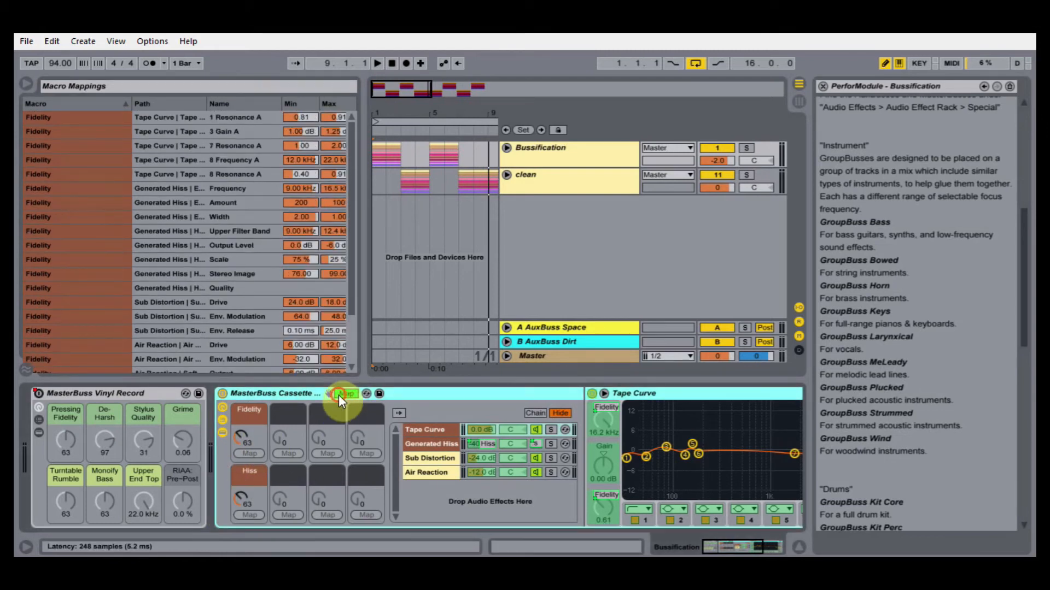
{"action": "left_click", "coordinate": [223, 433]}
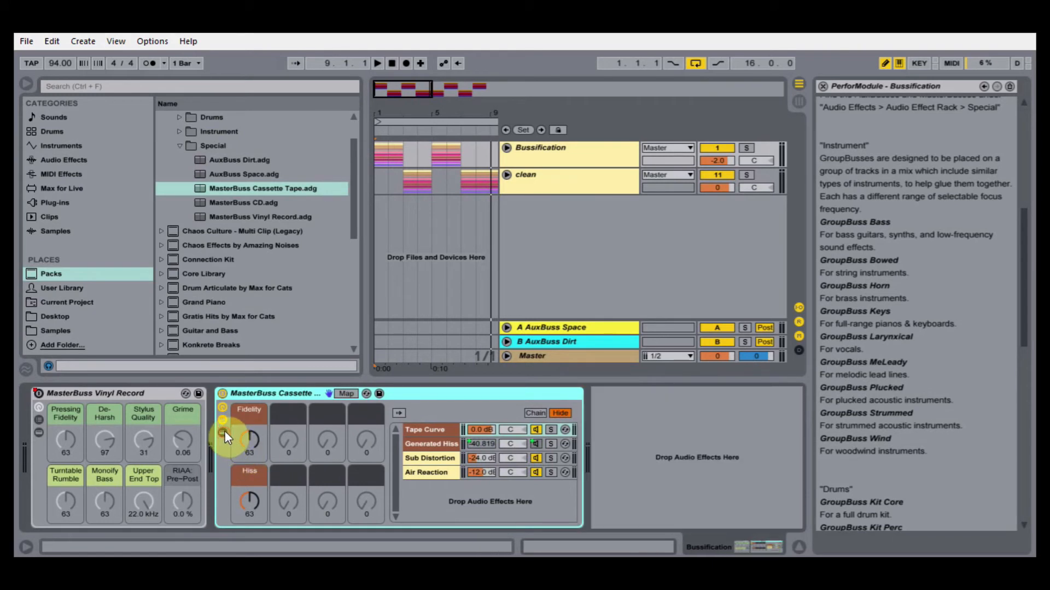
{"action": "key", "text": "Delete"}
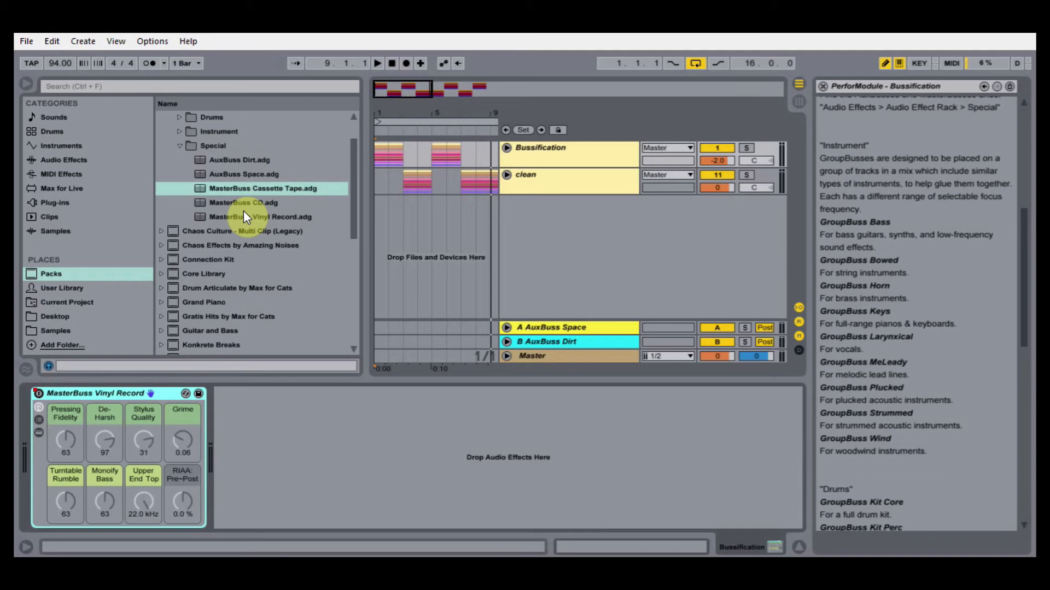
- Add a second MasterBuss Vinyl Record.adg rack to the Bussification track and inspect its chains and macro mappings
{"action": "left_click_drag", "start_coordinate": [223, 213], "coordinate": [316, 405]}
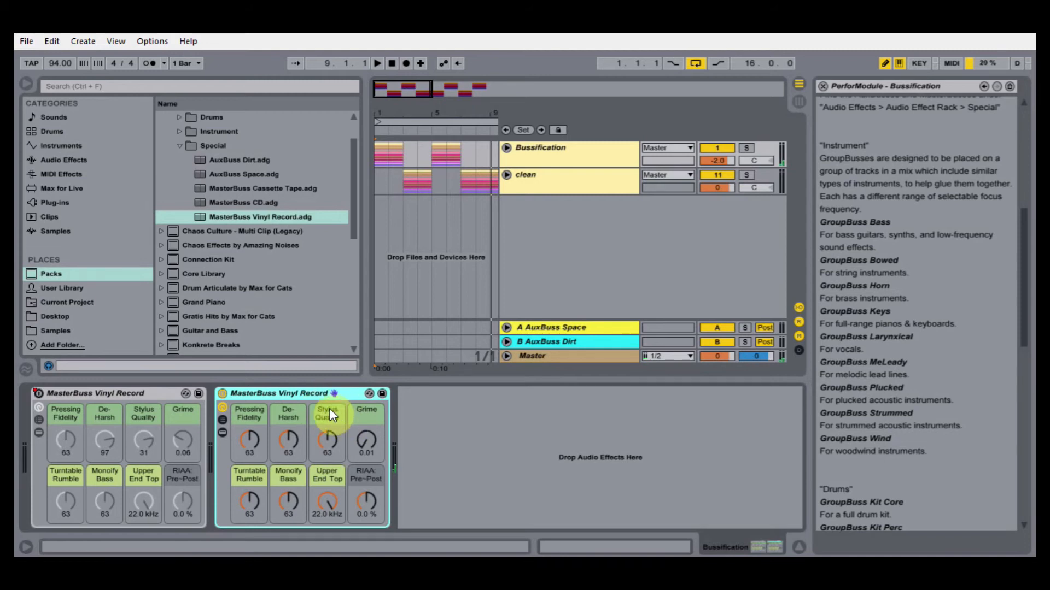
{"action": "left_click", "coordinate": [220, 418]}
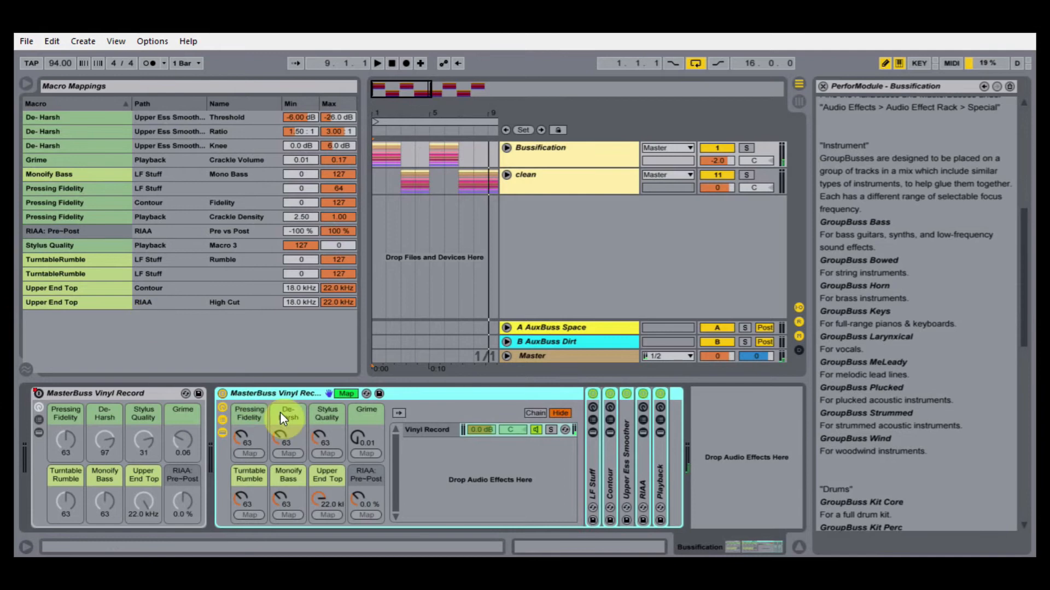
{"action": "left_click", "coordinate": [347, 395]}
- Try Stylus Quality at 66 on the second MasterBuss Vinyl Record rack, and delete that rack
{"action": "left_click_drag", "start_coordinate": [329, 438], "coordinate": [328, 429]}
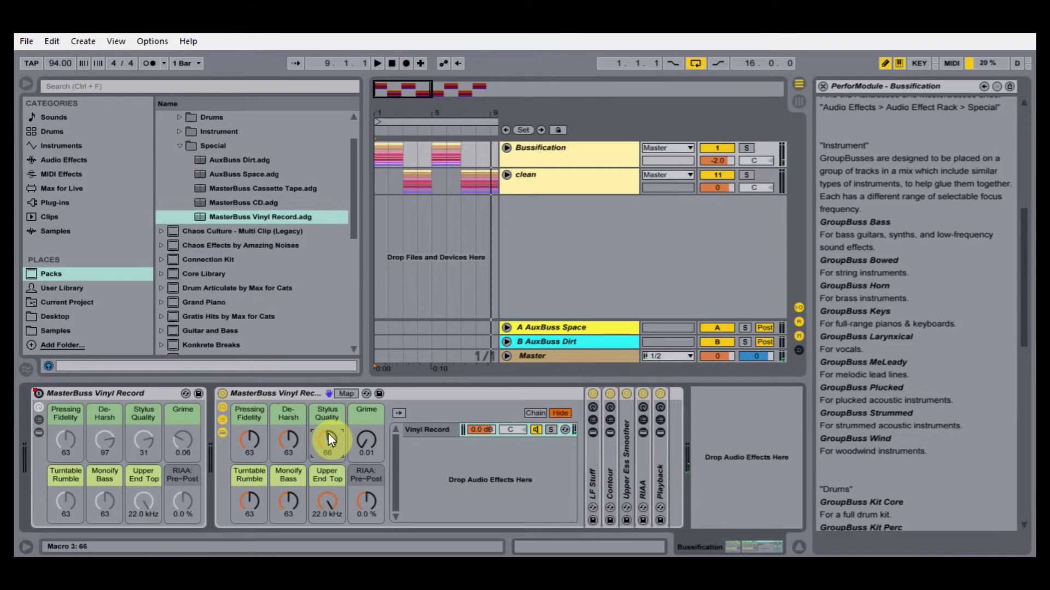
{"action": "left_click", "coordinate": [283, 393]}
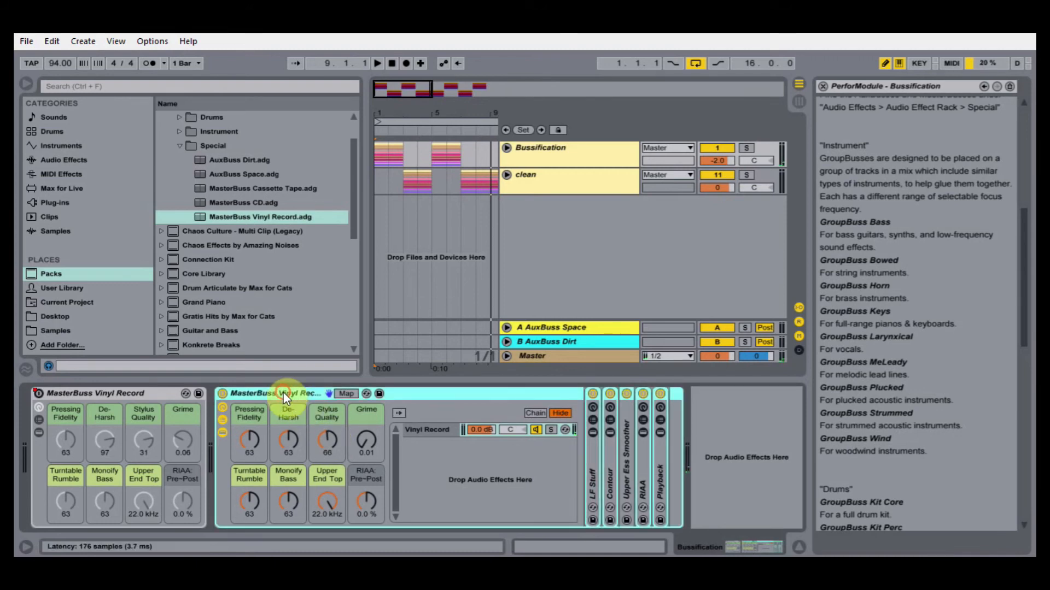
{"action": "key", "text": "Delete"}
- Add GroupBuss Bass.adg from the pack's Instrument folder after the MasterBuss Vinyl Record rack
{"action": "left_click", "coordinate": [180, 146]}
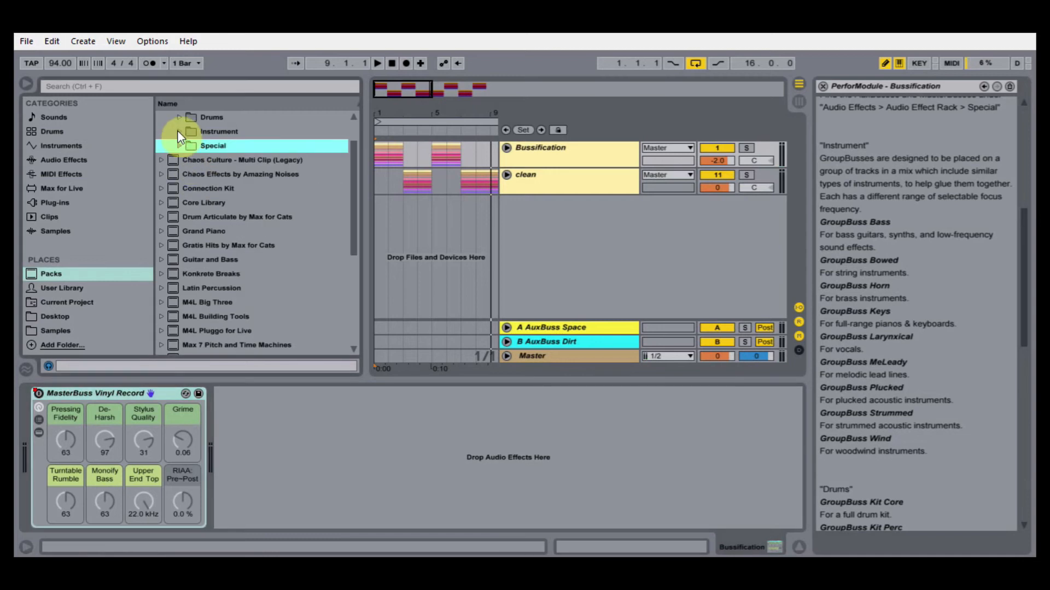
{"action": "left_click", "coordinate": [179, 131]}
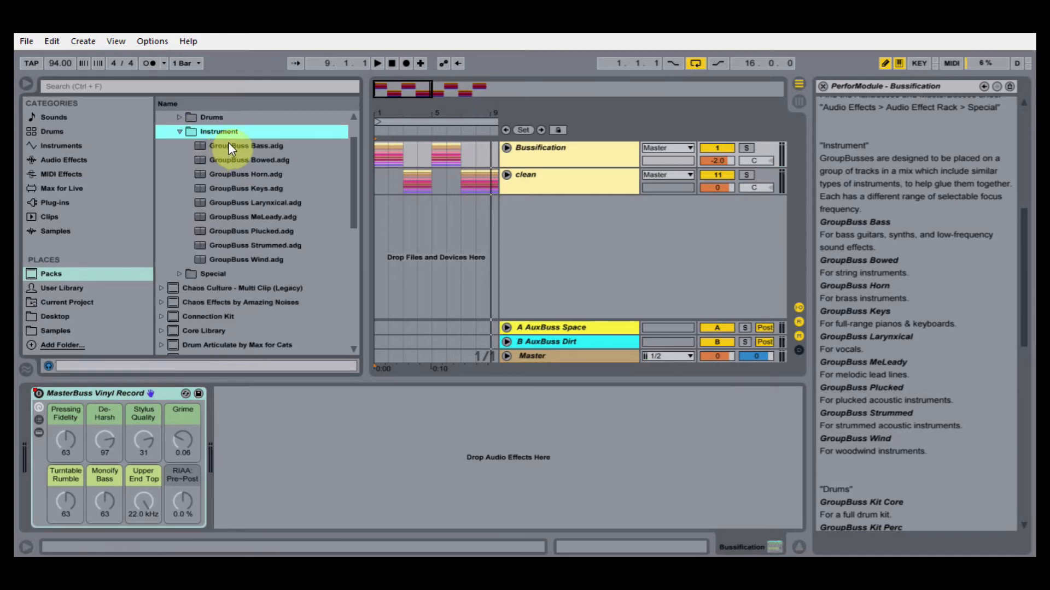
{"action": "left_click_drag", "start_coordinate": [213, 149], "coordinate": [329, 428]}
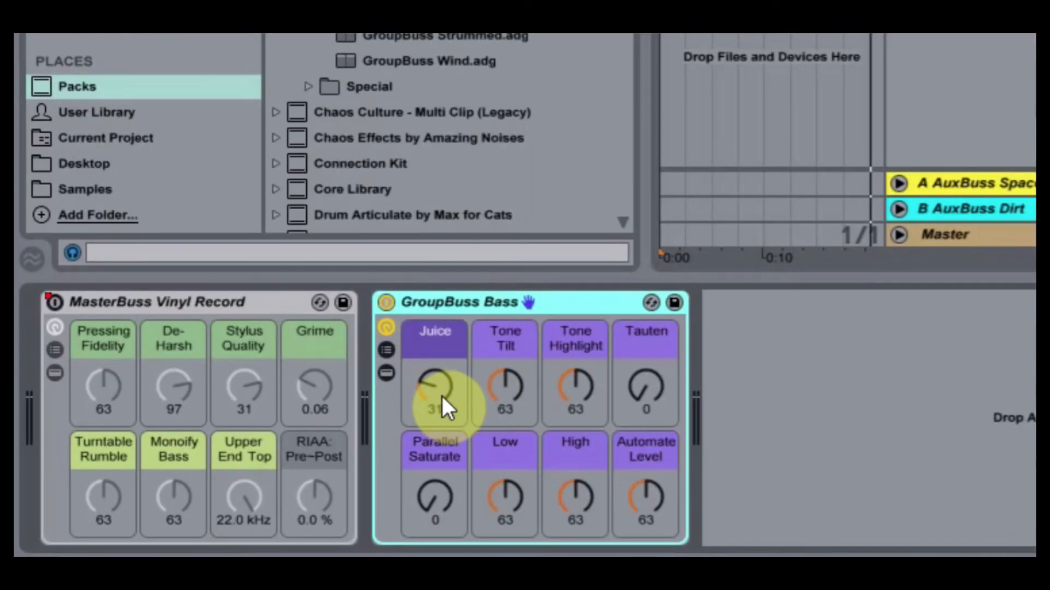
- Set the GroupBuss Bass Juice macro to 39, and try Tauten at 50 before returning it to 0
{"action": "mouse_move", "coordinate": [442, 396]}
{"action": "left_mouse_down"}
{"action": "mouse_move", "coordinate": [441, 374]}
{"action": "mouse_move", "coordinate": [442, 391]}
{"action": "left_mouse_up"}
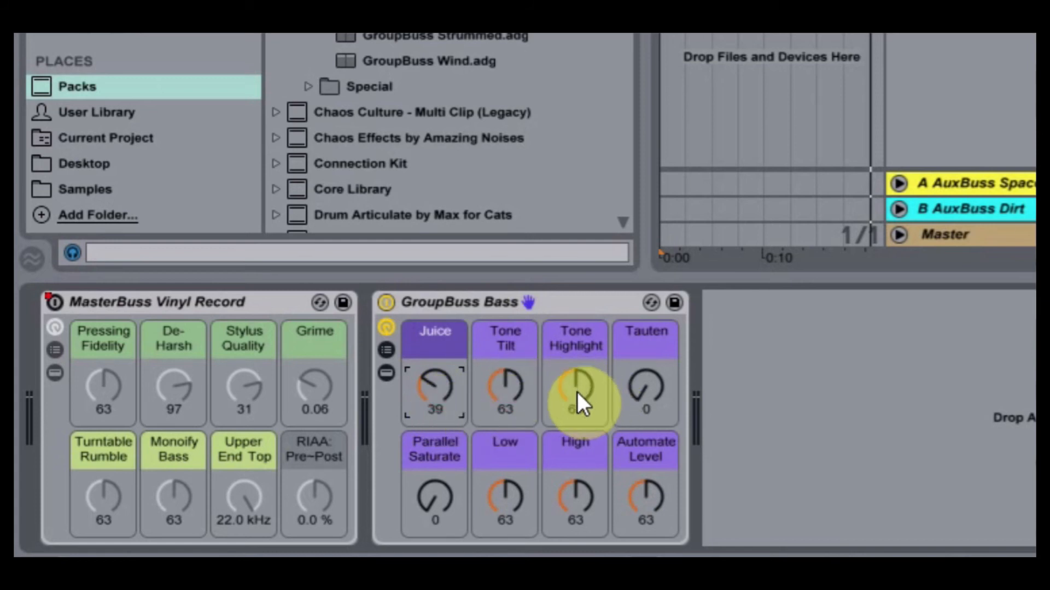
{"action": "left_click", "coordinate": [646, 393]}
{"action": "left_click_drag", "start_coordinate": [646, 392], "coordinate": [653, 371]}
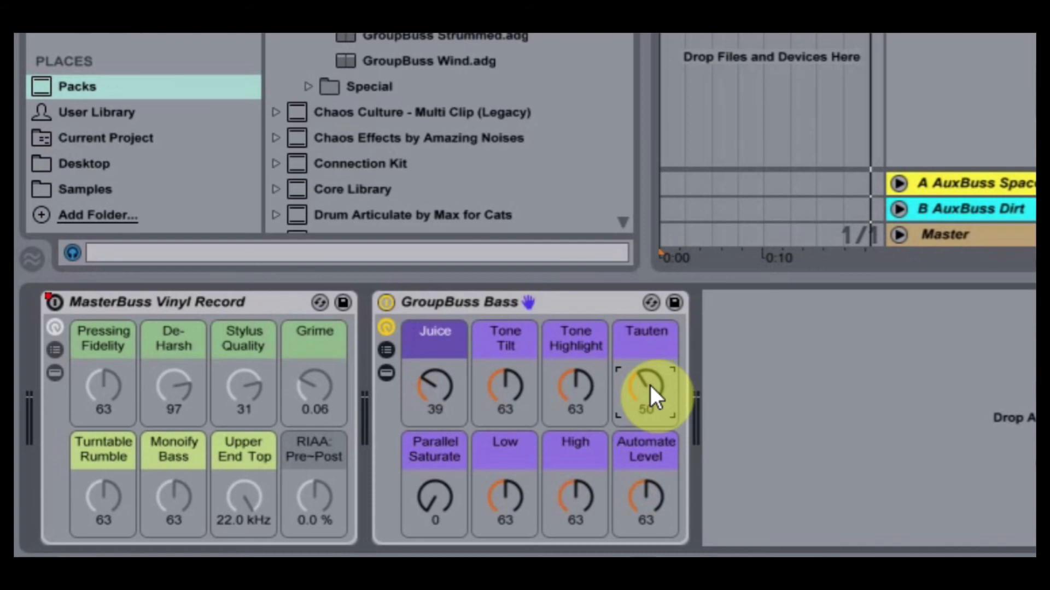
{"action": "left_click_drag", "start_coordinate": [651, 385], "coordinate": [651, 426]}
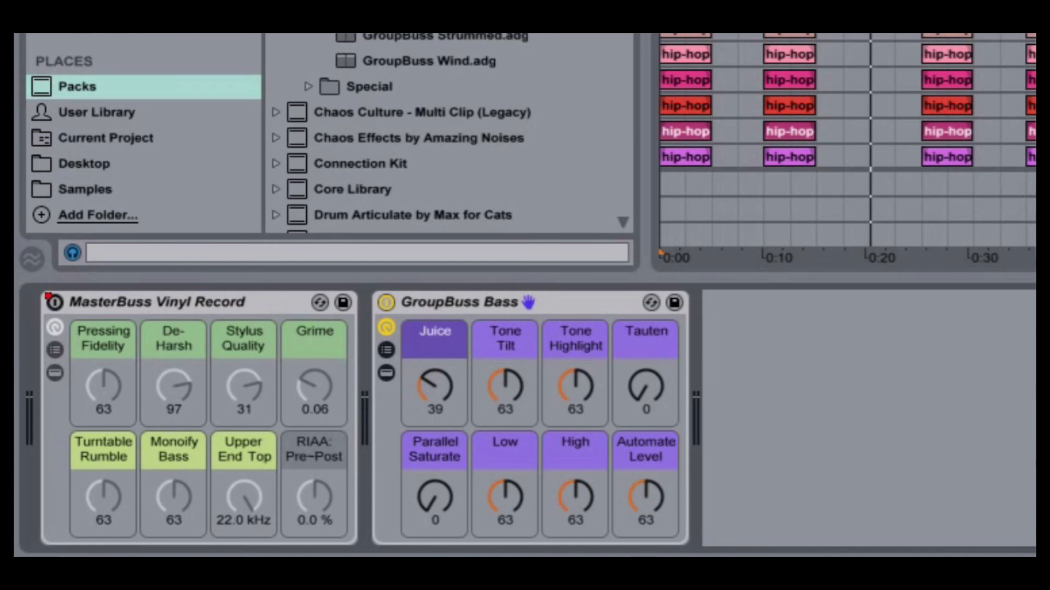
- Select the hip-hop-realz drum track and listen to it with its GroupBuss Kit Core rack on and bypassed, then stop playback
{"action": "scroll", "coordinate": [848, 140], "scroll_direction": "up", "scroll_amount": 5}
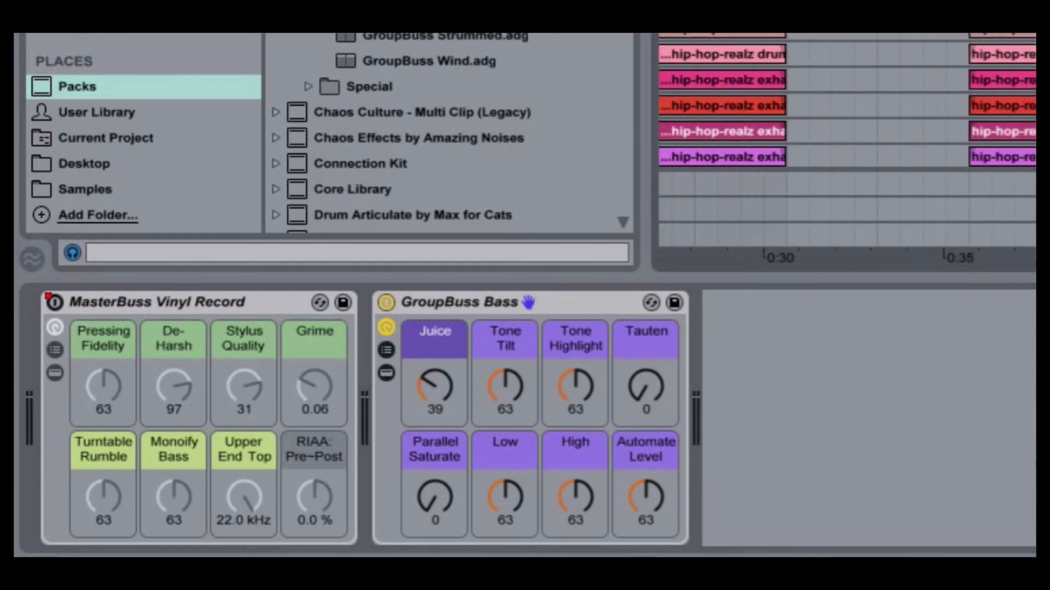
{"action": "left_click", "coordinate": [1034, 56]}
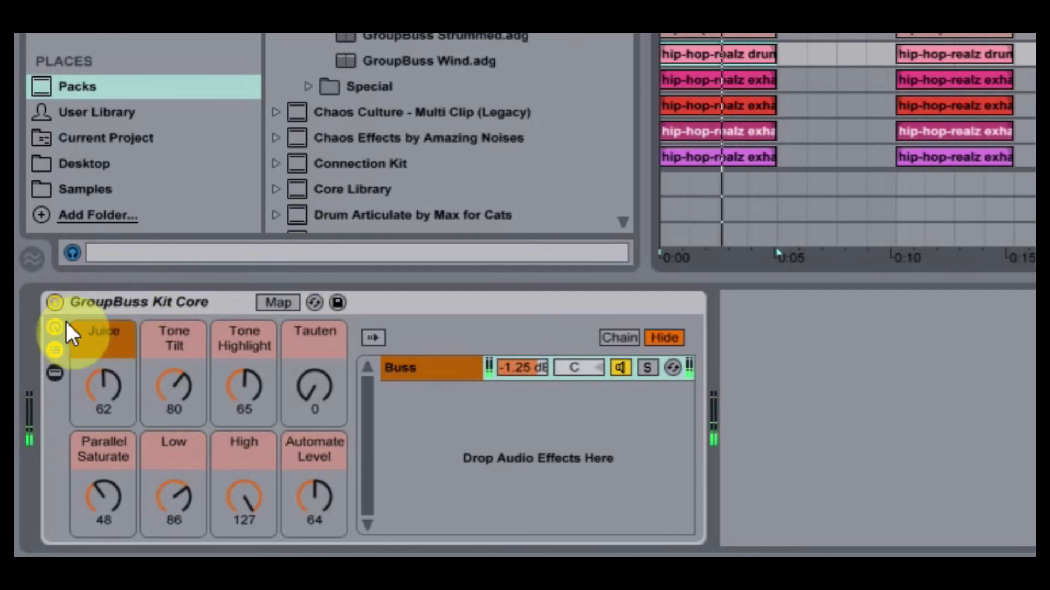
{"action": "left_click", "coordinate": [54, 302]}
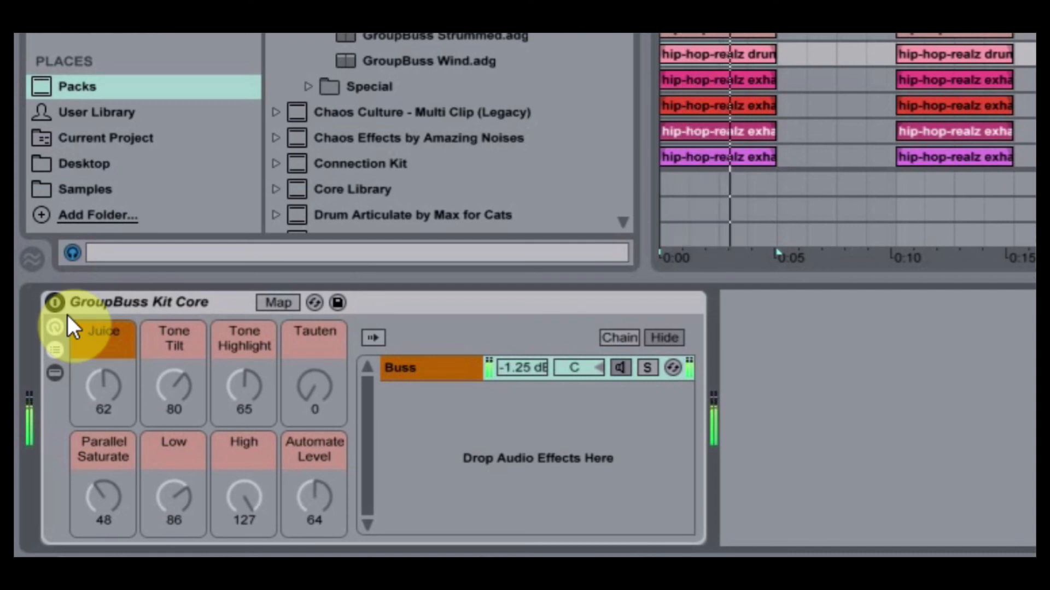
{"action": "key", "text": "space"}
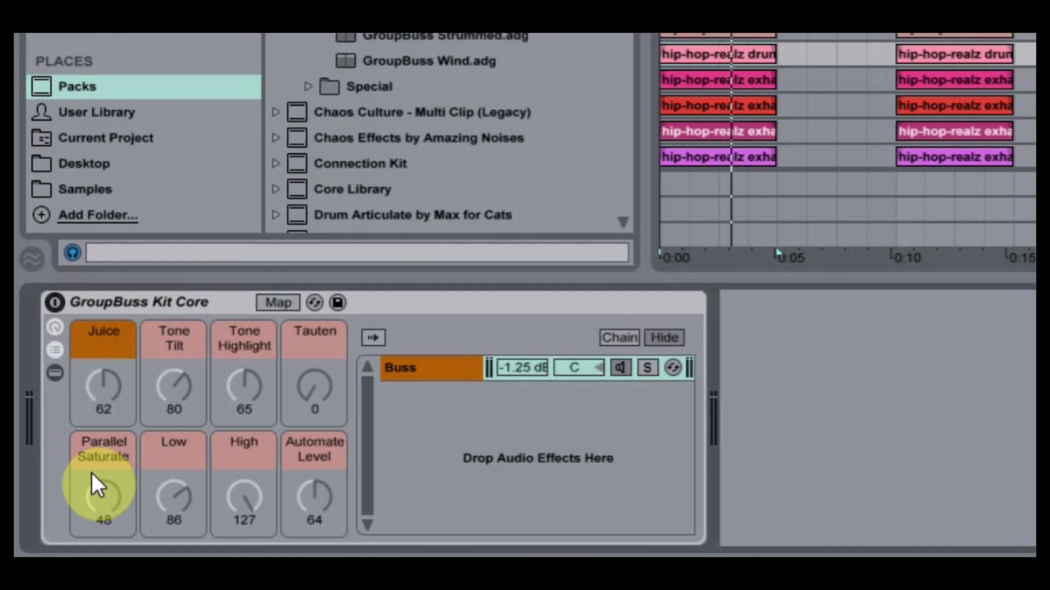
- Turn the GroupBuss Kit Core rack back on and lower its Parallel Saturate macro to 43
{"action": "left_click", "coordinate": [55, 302]}
{"action": "left_click_drag", "start_coordinate": [114, 515], "coordinate": [104, 543]}
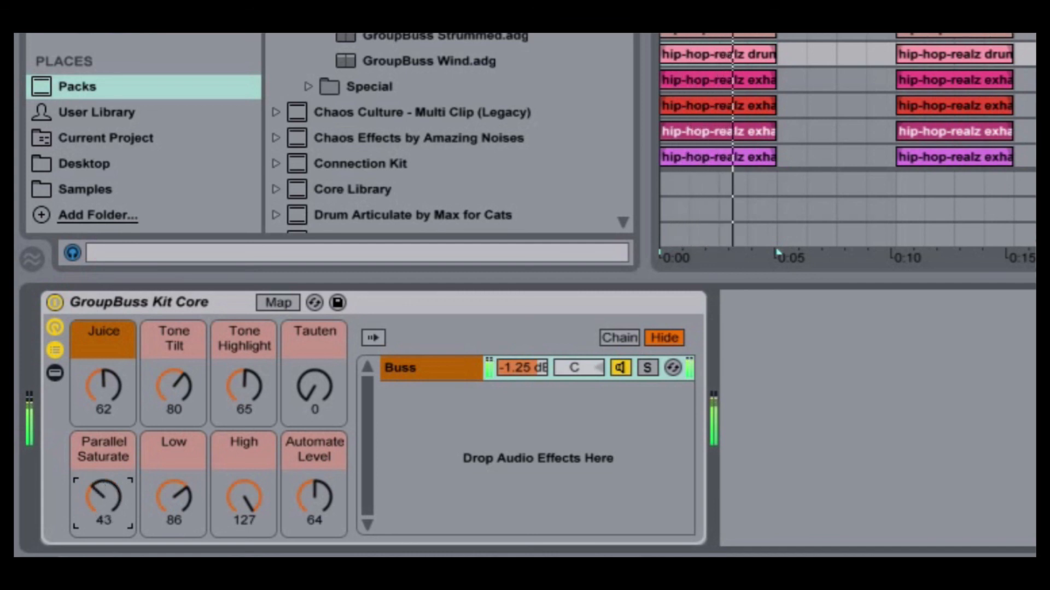